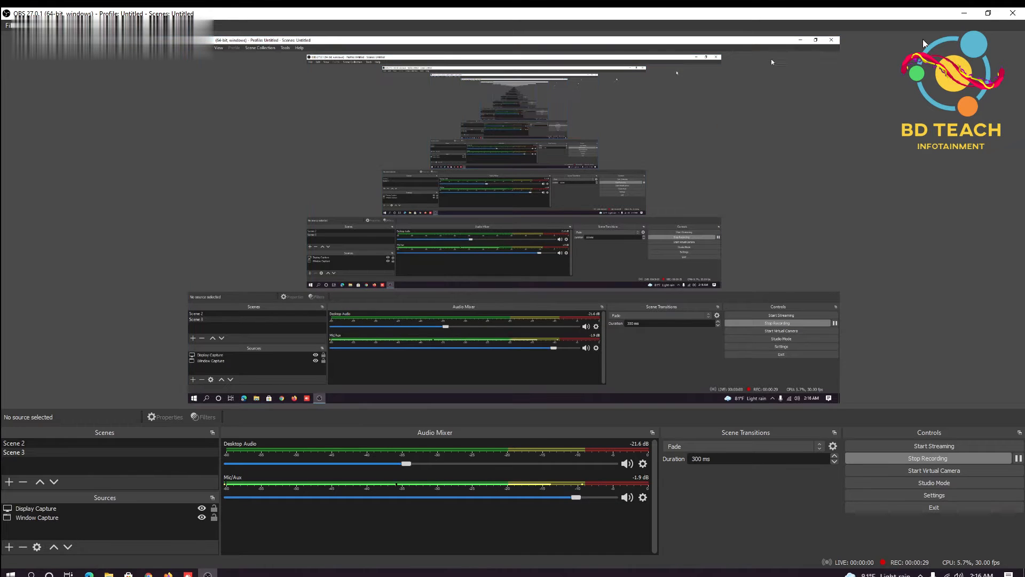
# Switch to Chrome, search the web for "obs studio" and open the official obsproject.com website.
pyautogui.click(965, 12)
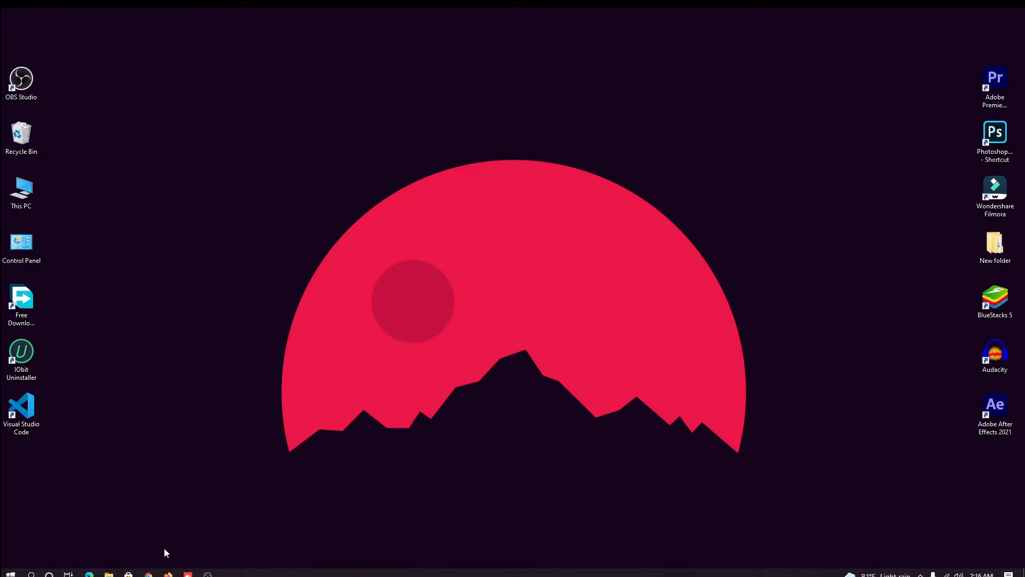
pyautogui.click(148, 573)
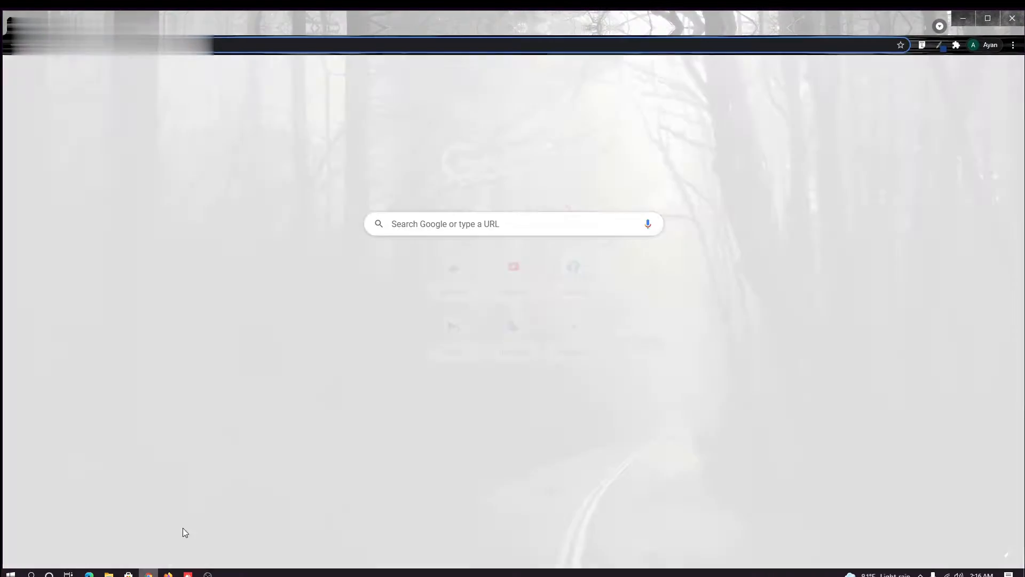
pyautogui.click(144, 45)
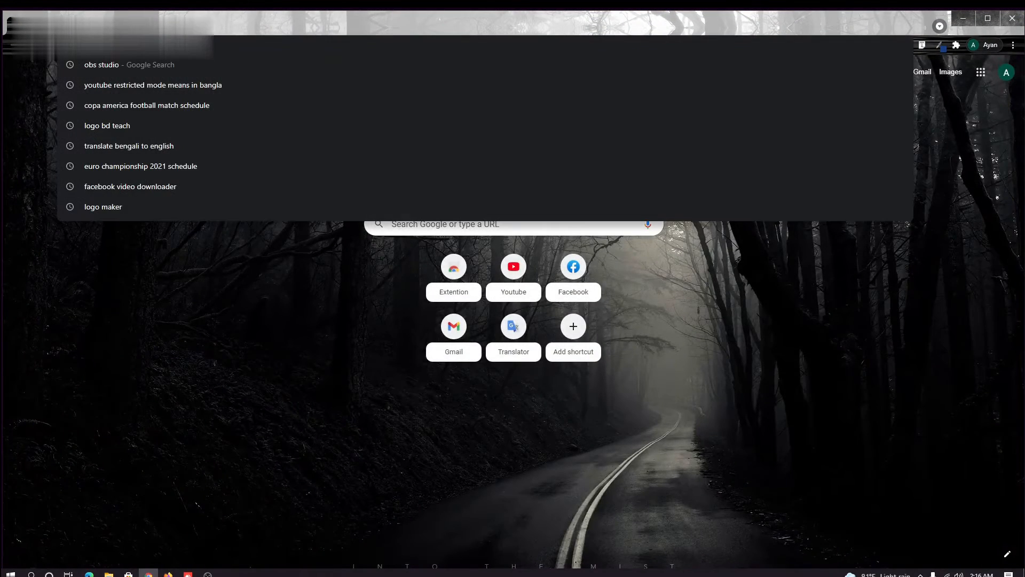
pyautogui.write('obs')
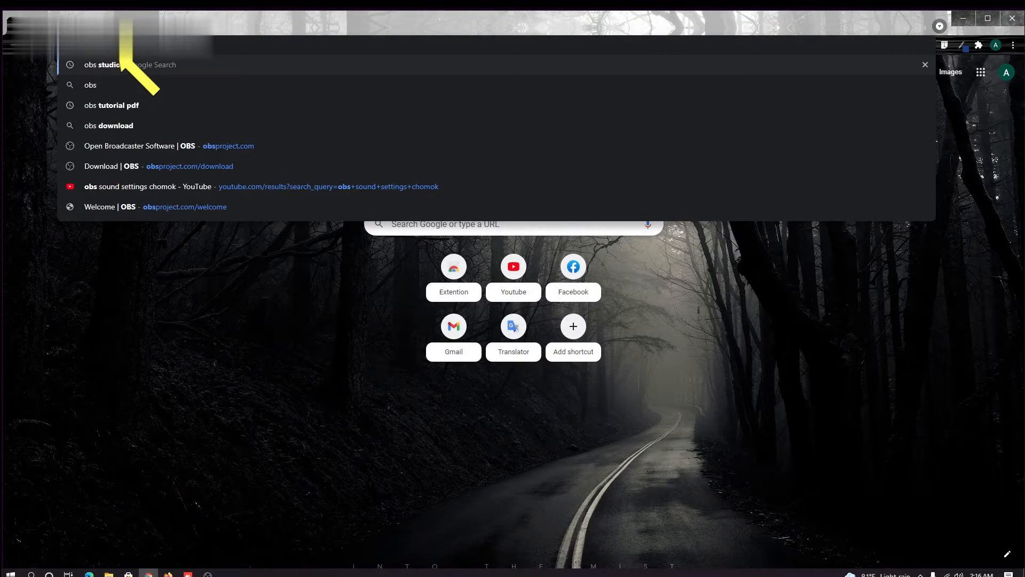
pyautogui.write(' studio')
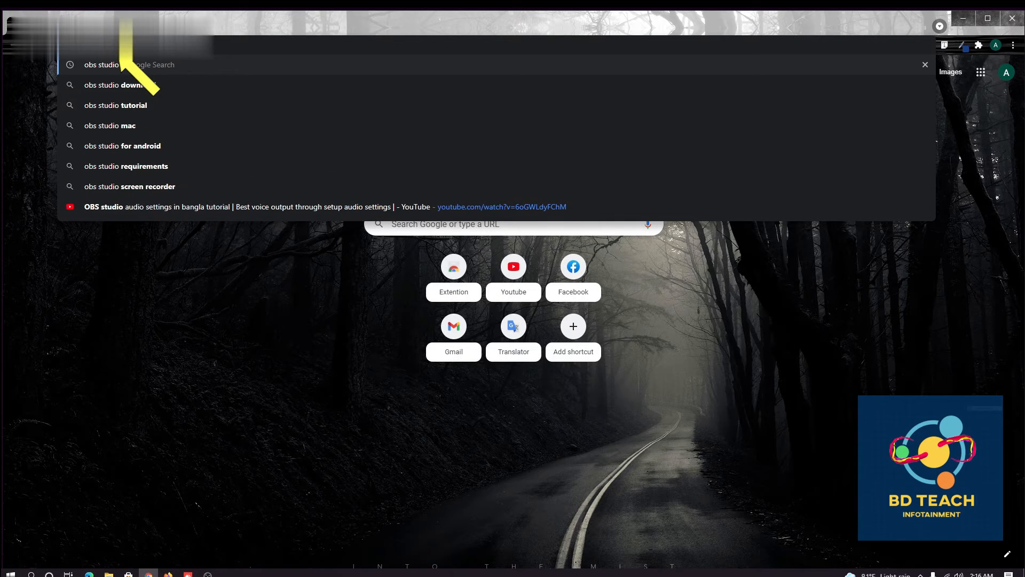
pyautogui.press('Return')
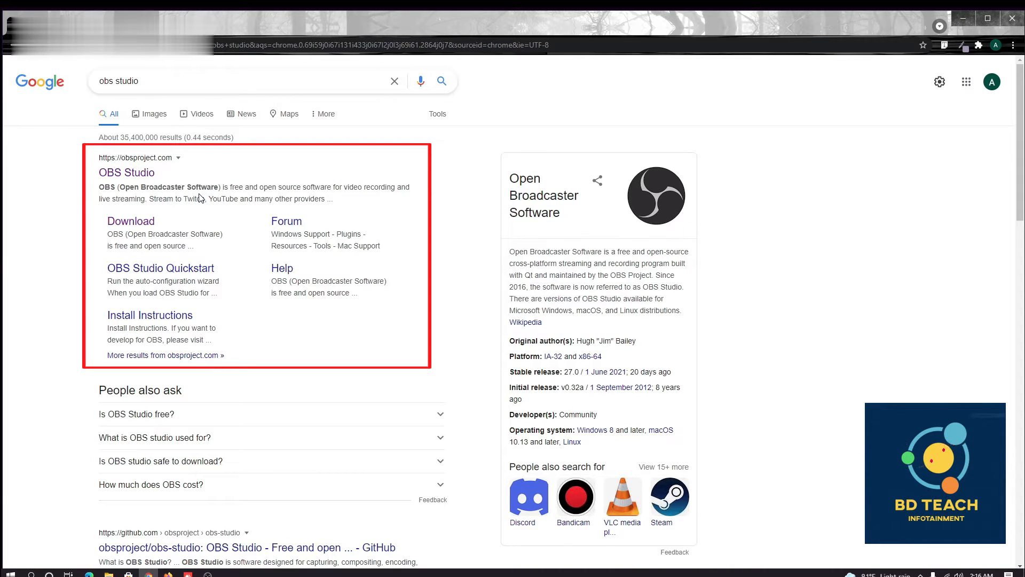
pyautogui.click(150, 180)
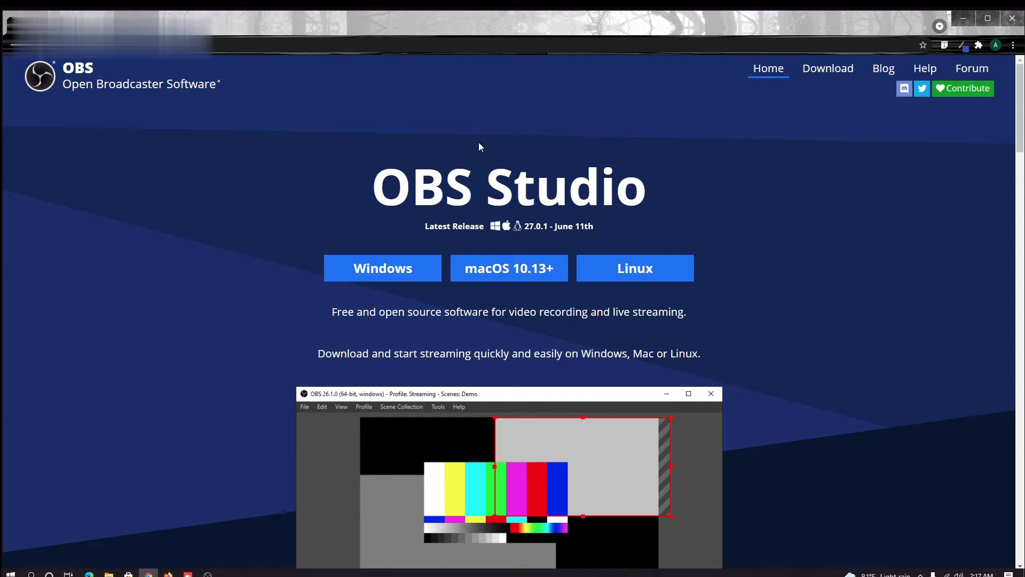
# Look through the OBS Studio home page, from the release details through the sponsors and features to the footer.
pyautogui.scroll(-10, 455, 378)
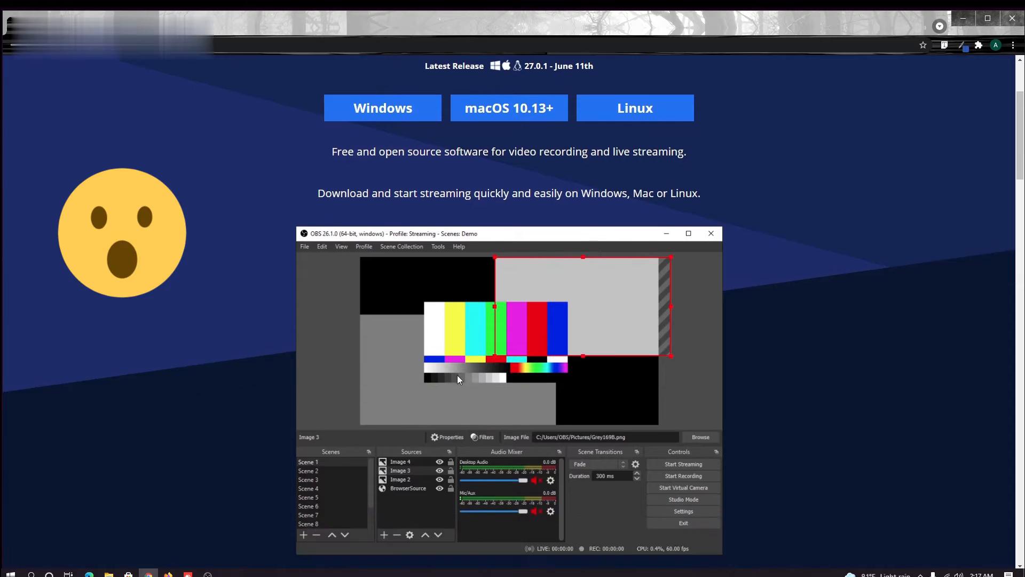
pyautogui.scroll(-15, 458, 377)
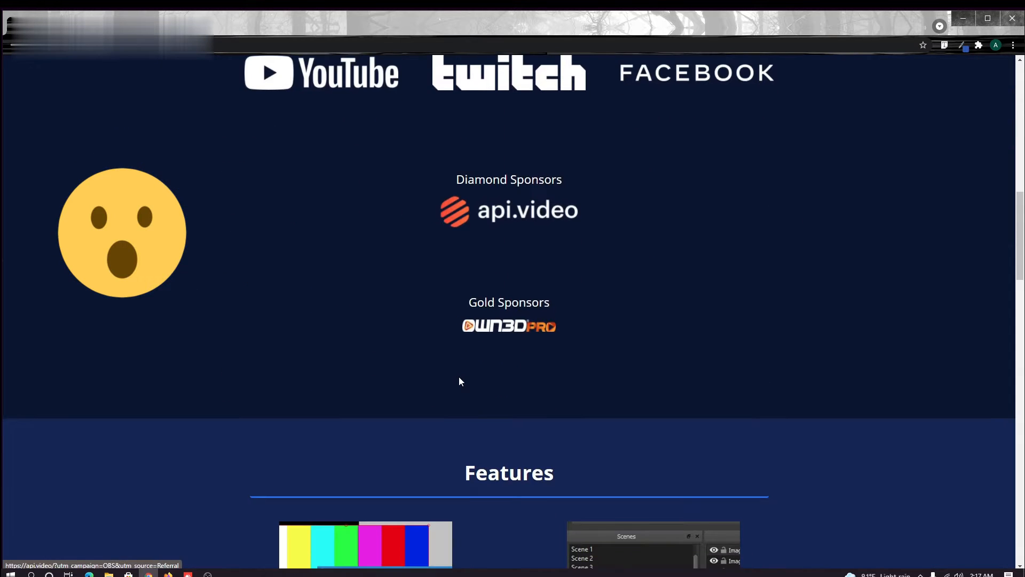
pyautogui.scroll(-15, 467, 382)
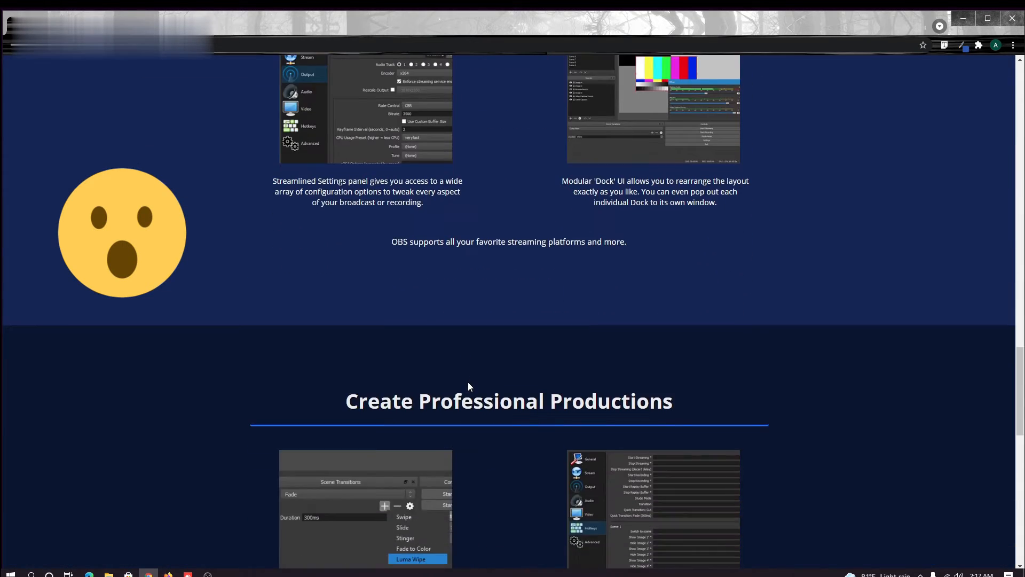
pyautogui.scroll(-4, 468, 383)
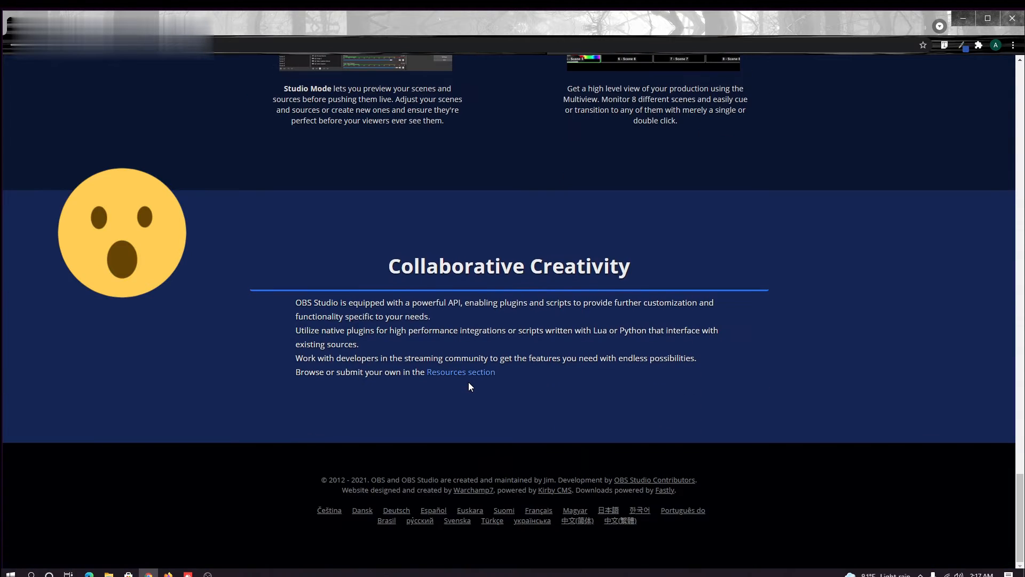
pyautogui.scroll(7, 469, 382)
pyautogui.scroll(15, 468, 382)
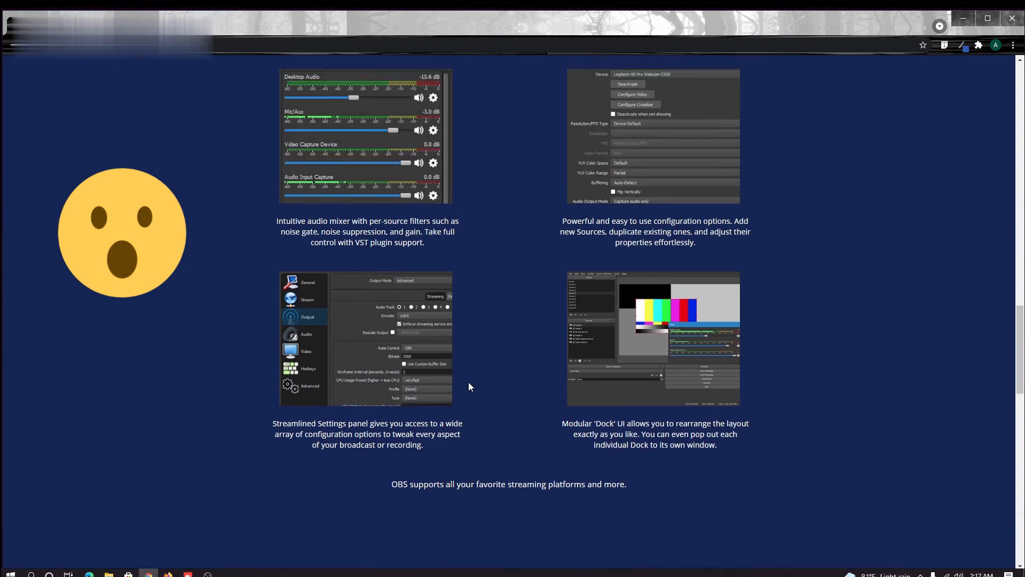
pyautogui.scroll(10, 469, 383)
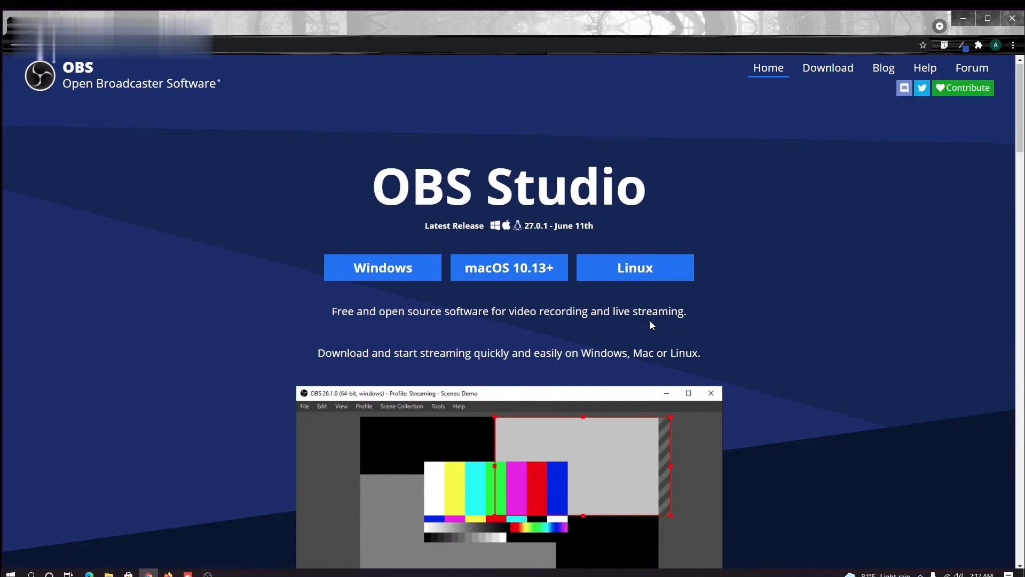
pyautogui.scroll(-1, 649, 320)
pyautogui.scroll(1, 650, 321)
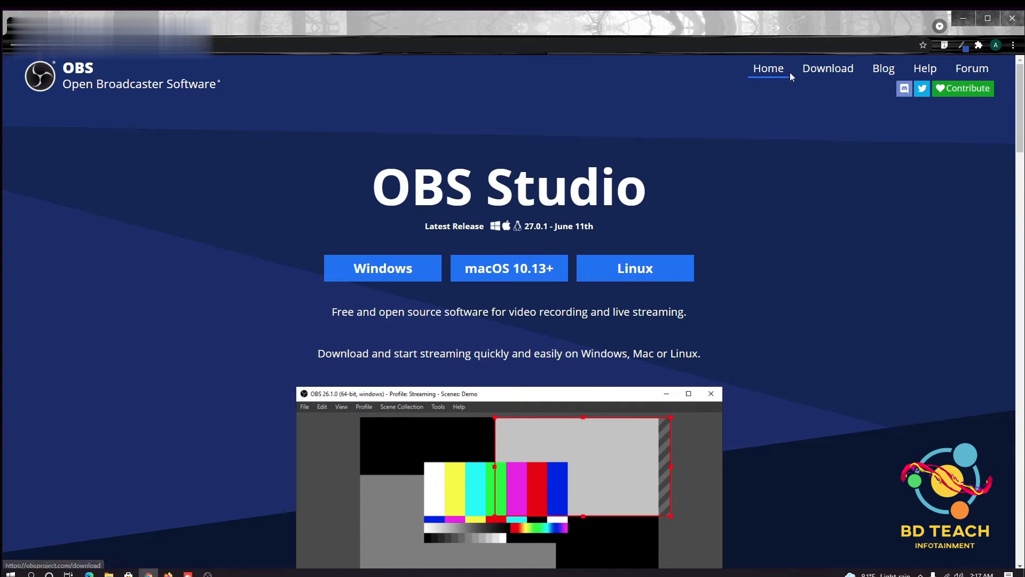
# On the OBS Studio download page, view the macOS option, return to Windows and request its standard installer.
pyautogui.click(824, 79)
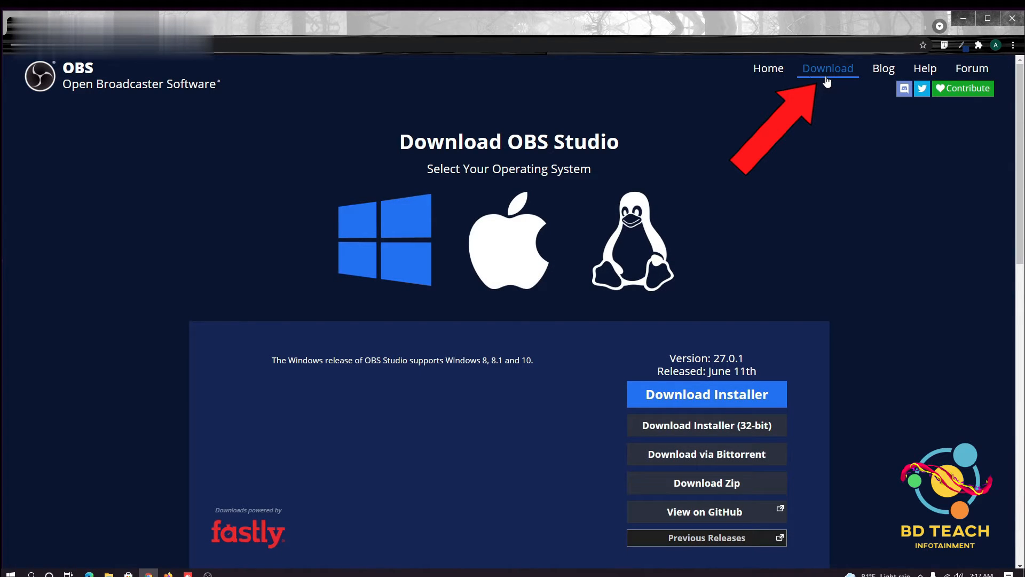
pyautogui.scroll(-2, 764, 320)
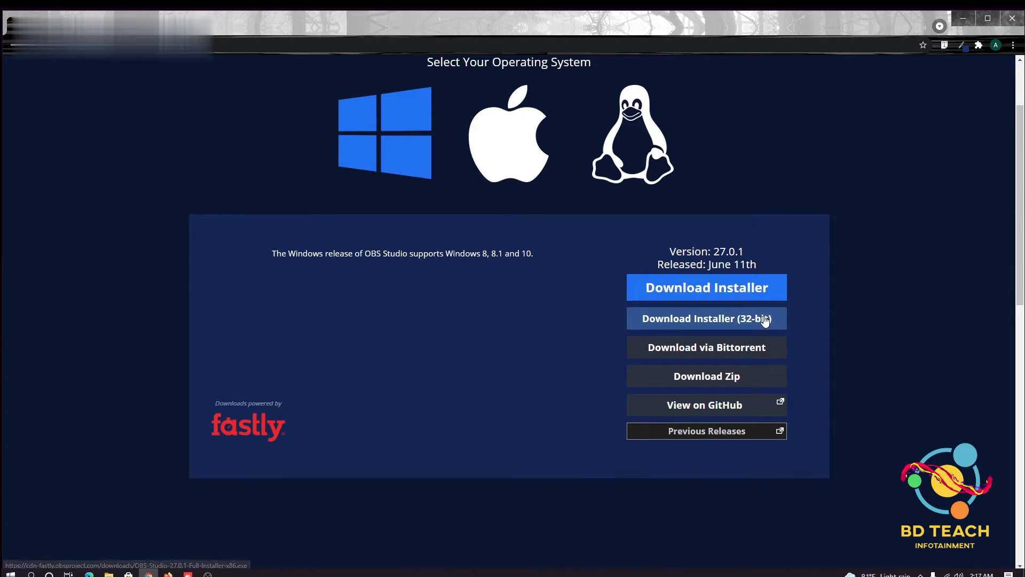
pyautogui.scroll(2, 754, 294)
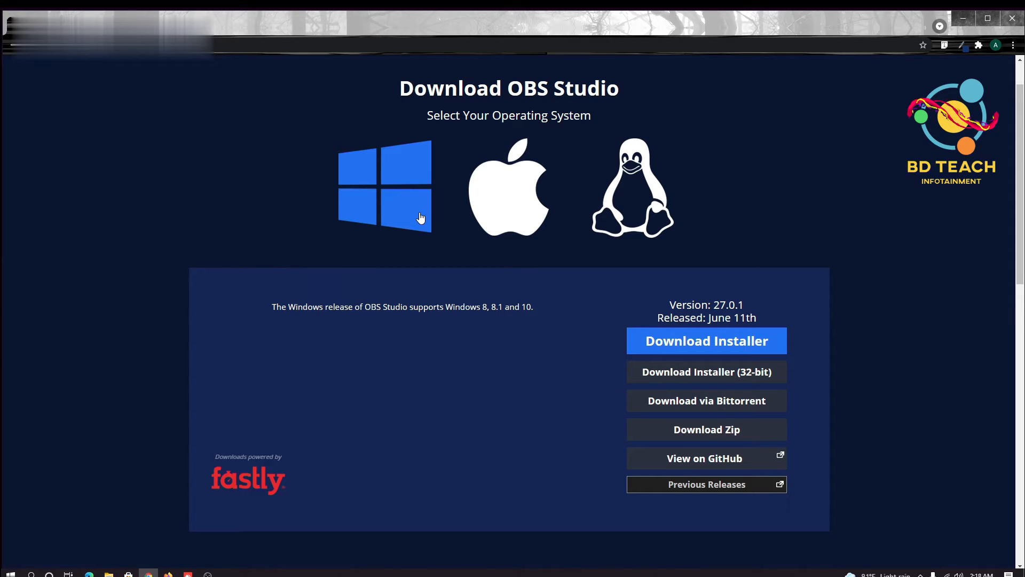
pyautogui.click(498, 202)
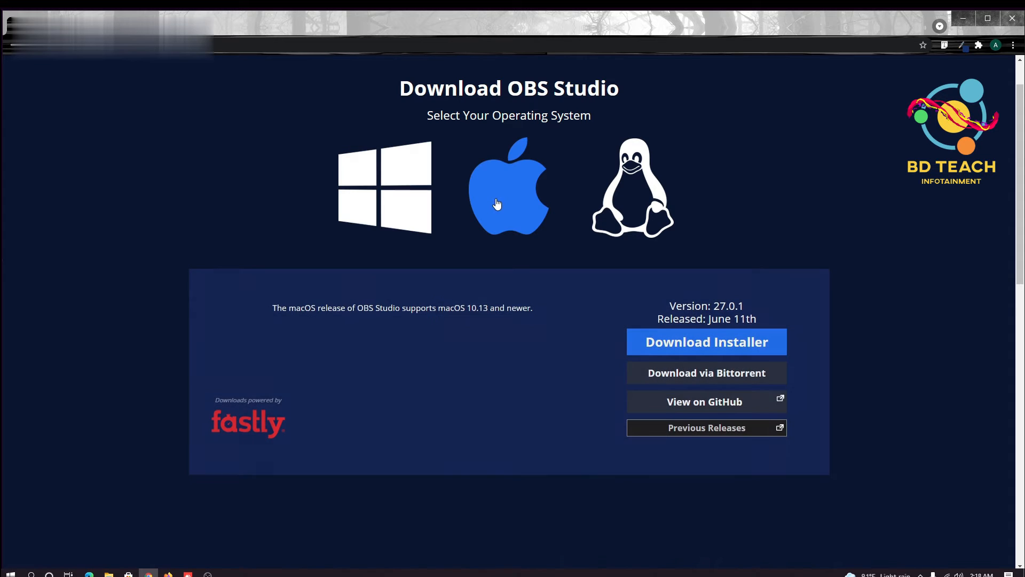
pyautogui.click(419, 201)
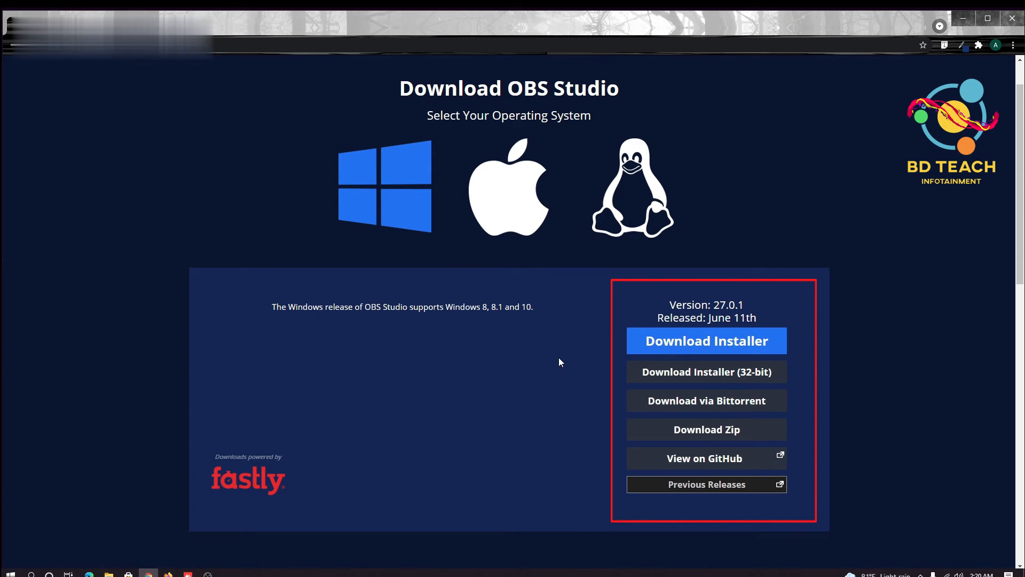
pyautogui.click(702, 346)
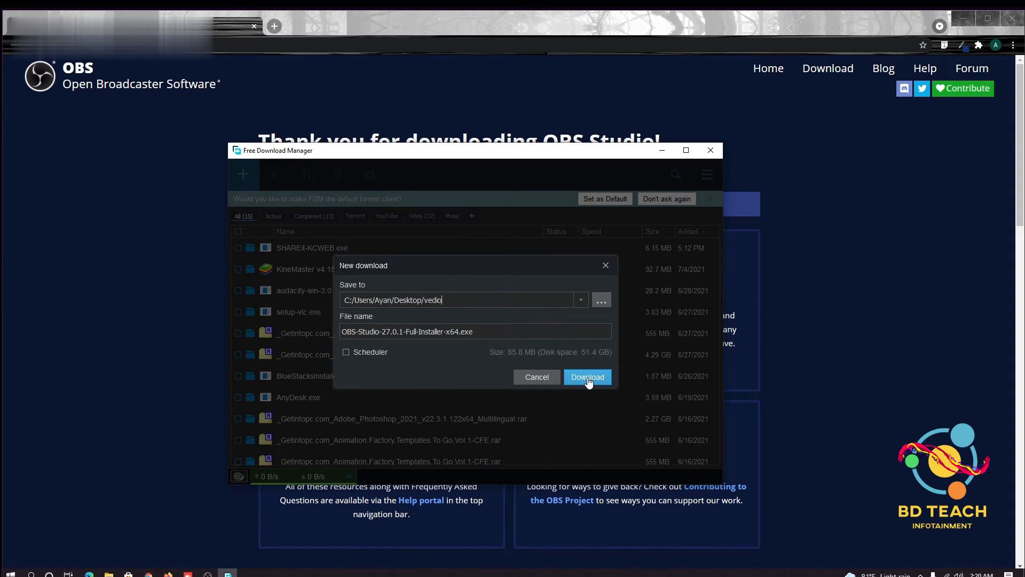
# Choose the Documents folder as the installer's save location and dismiss the new download without starting it.
pyautogui.click(580, 298)
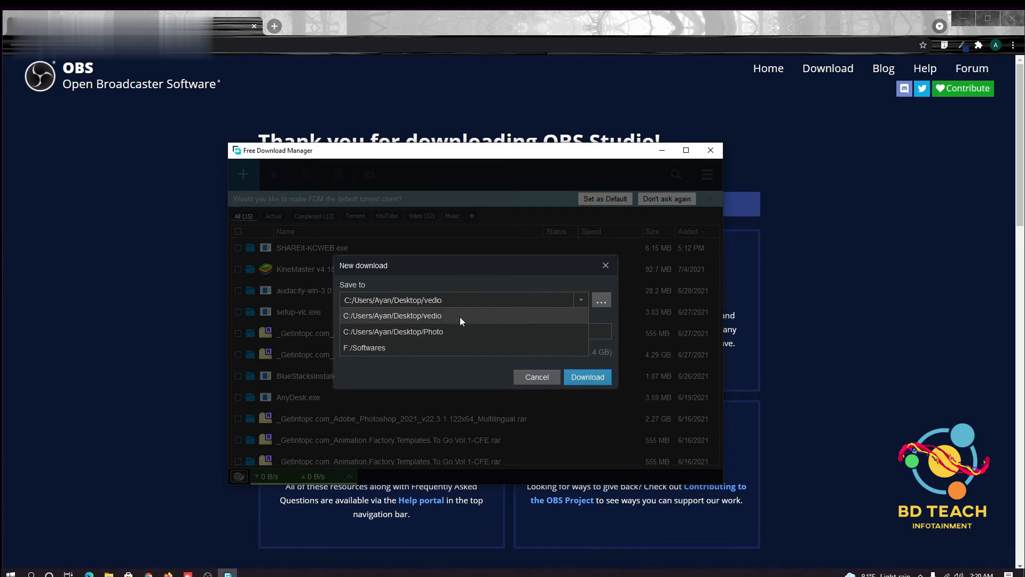
pyautogui.click(600, 303)
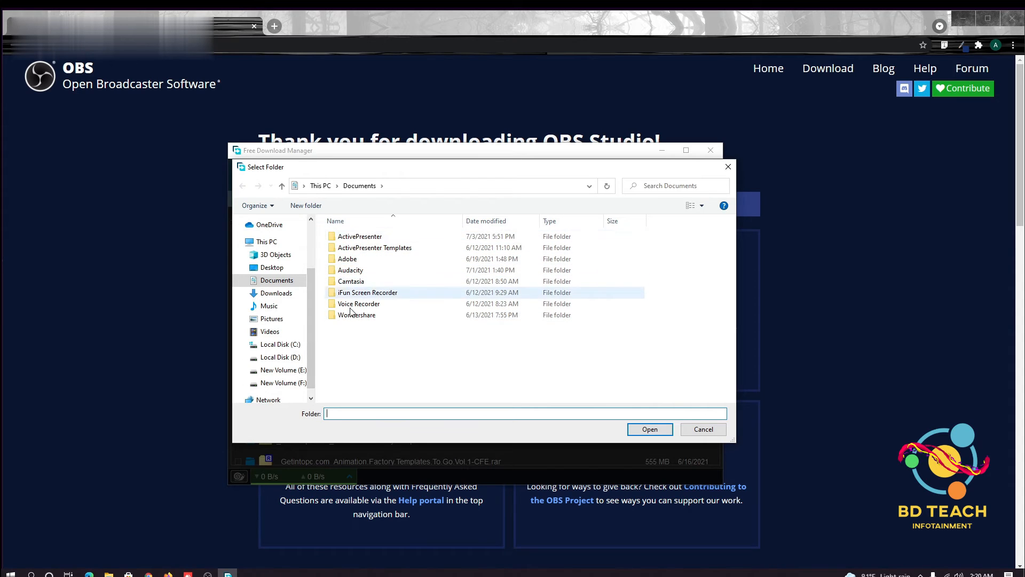
pyautogui.click(368, 282)
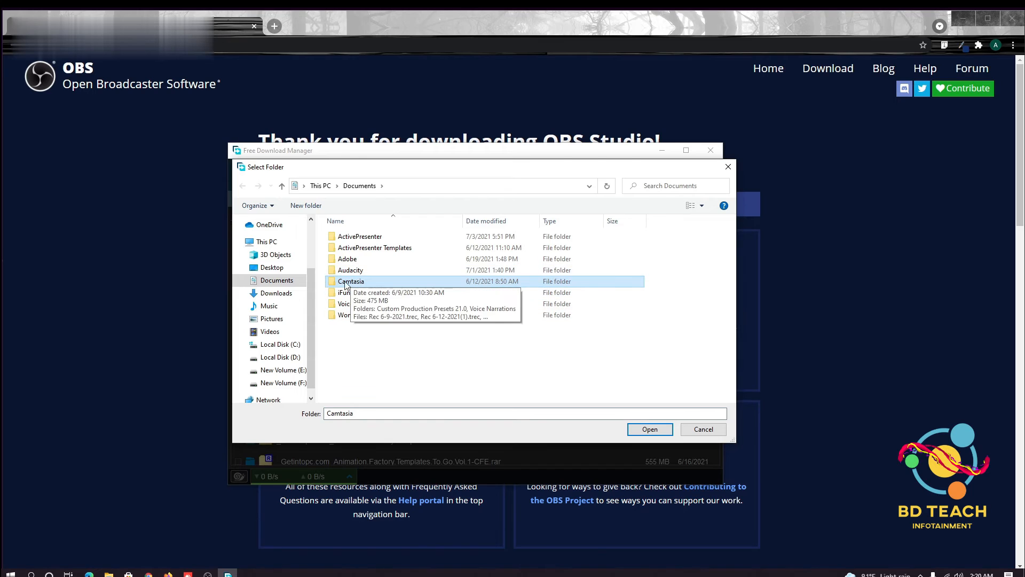
pyautogui.click(365, 288)
pyautogui.click(412, 287)
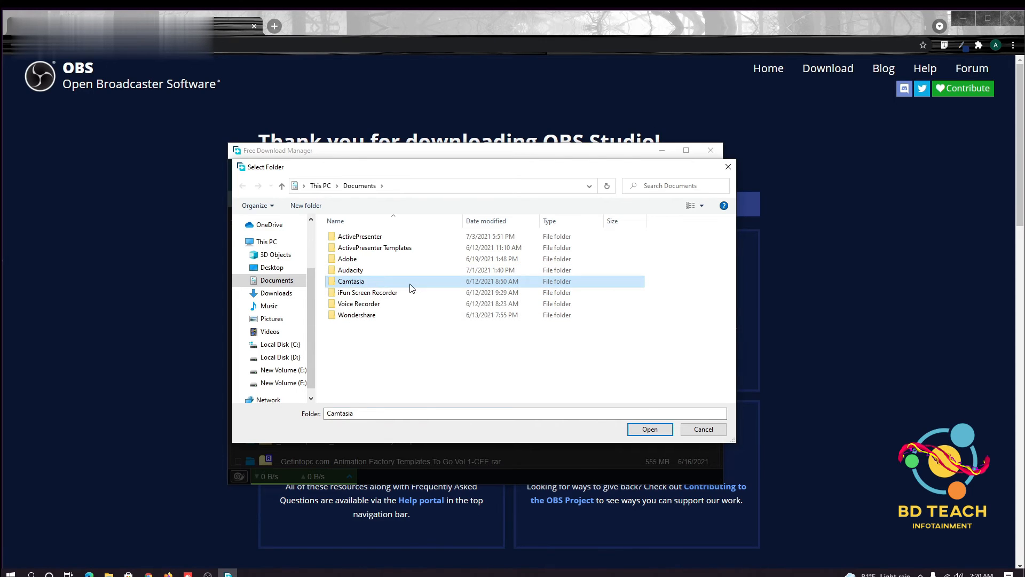
pyautogui.click(644, 431)
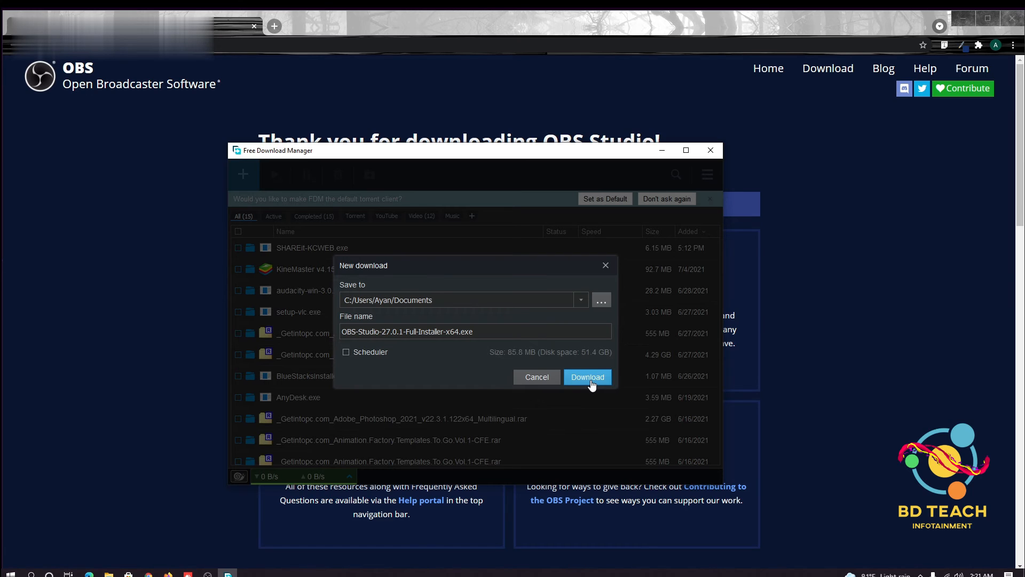
pyautogui.click(606, 265)
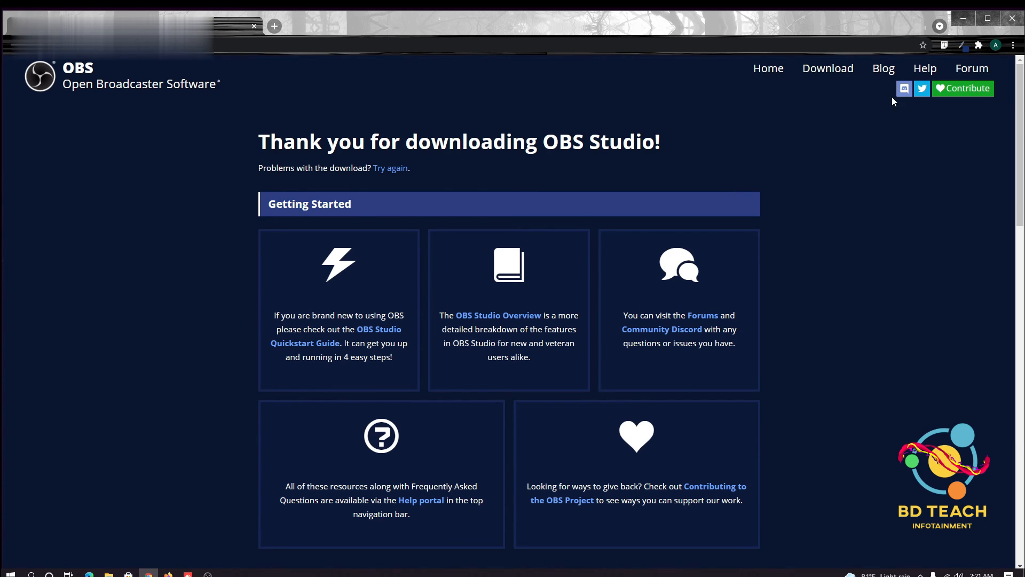
# Minimize the browser and bring the already running OBS Studio window to the front, without launching a second instance.
pyautogui.click(963, 18)
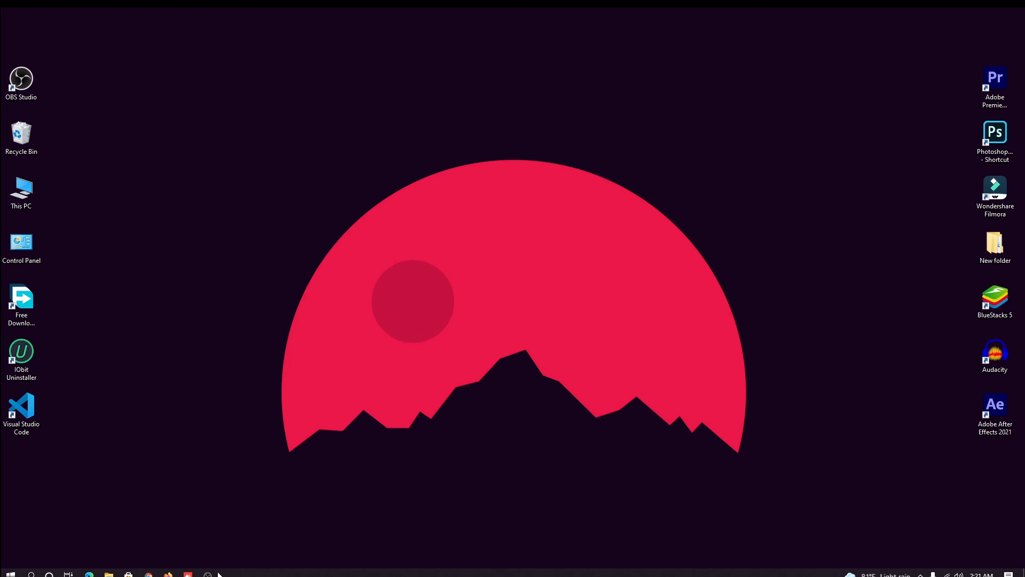
pyautogui.doubleClick(31, 94)
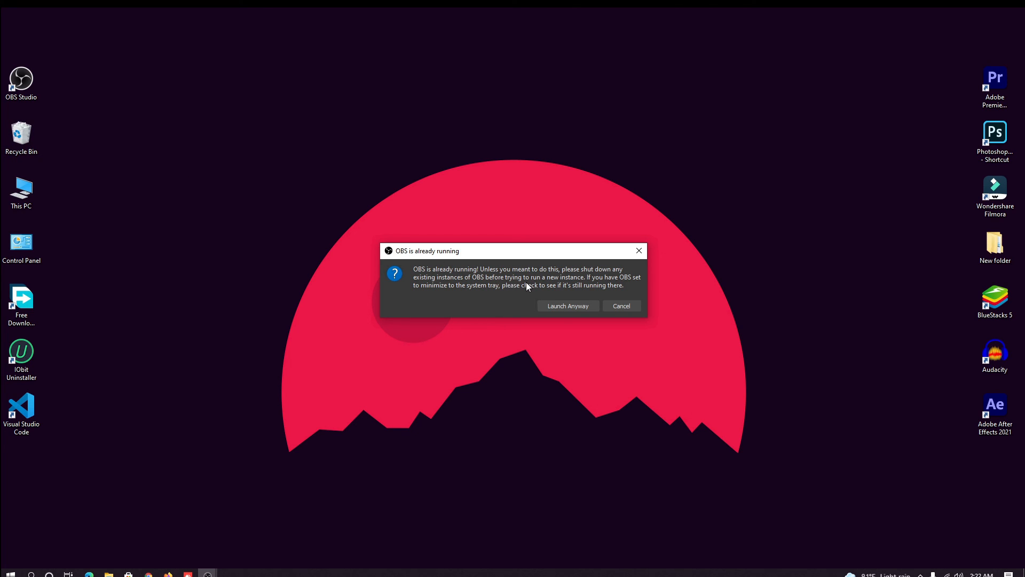
pyautogui.click(639, 250)
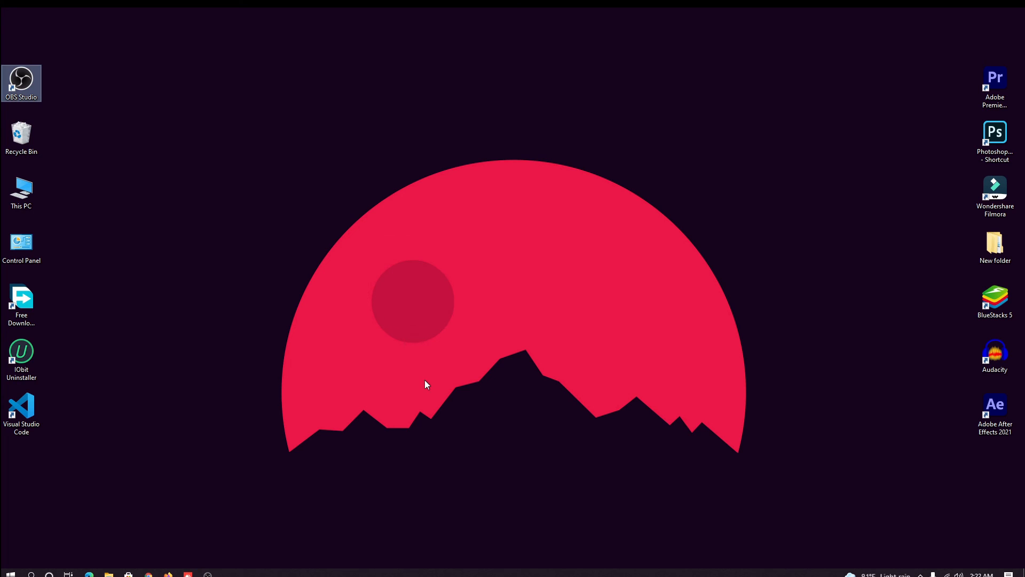
pyautogui.moveTo(207, 573)
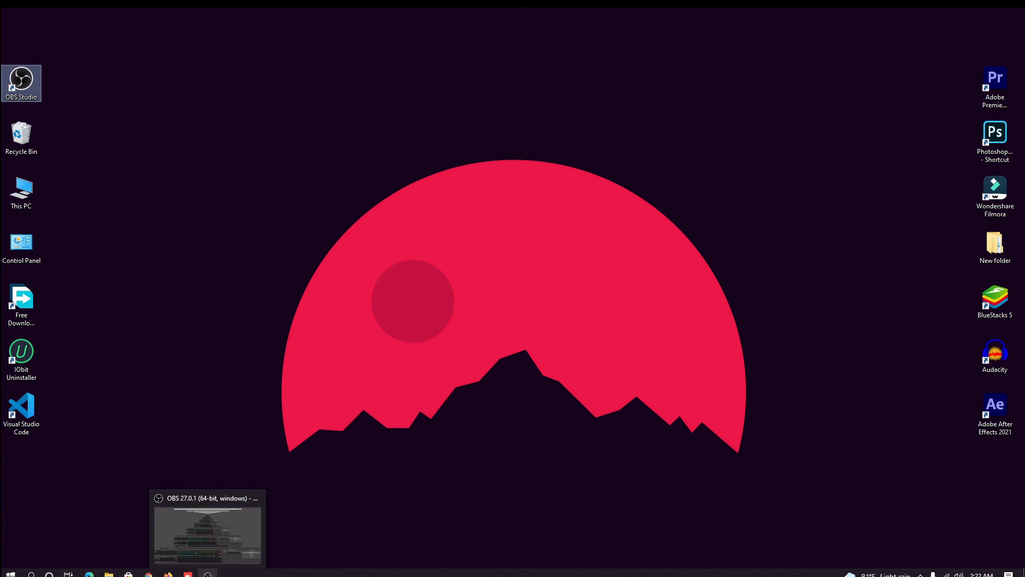
pyautogui.click(208, 529)
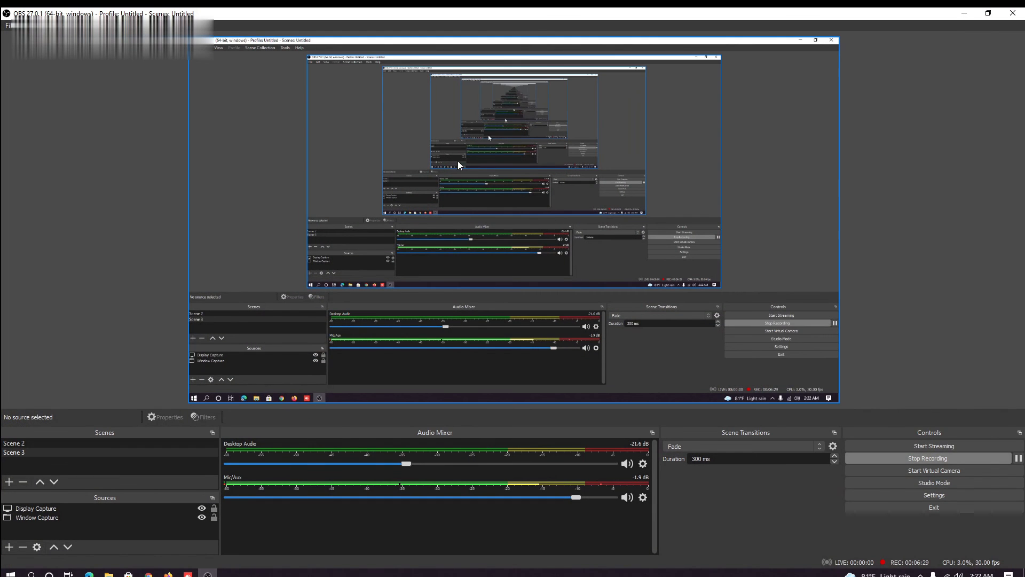